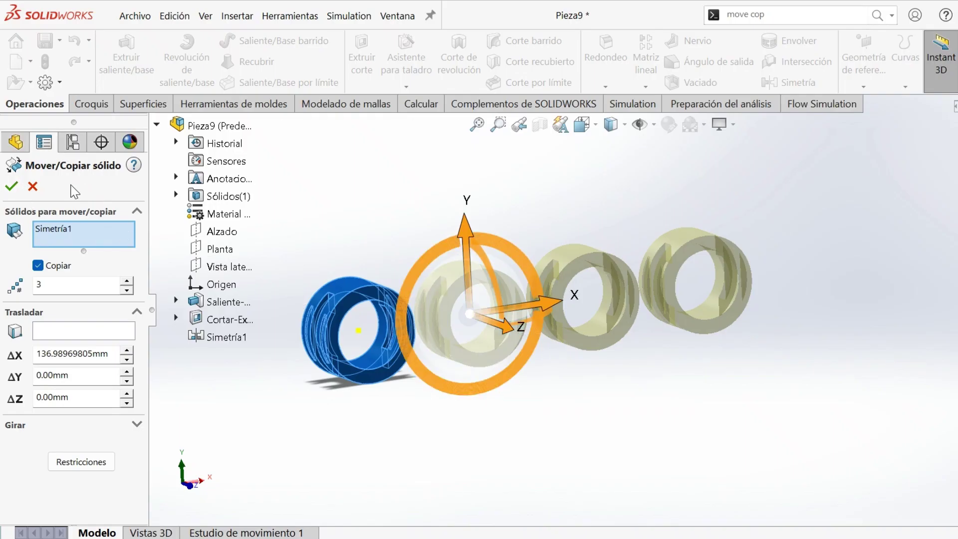
Step: Cancel the pending three-copy Mover/Copiar sólido operation, keeping only the single slotted ring
scroll(524, 319, "down", 2)
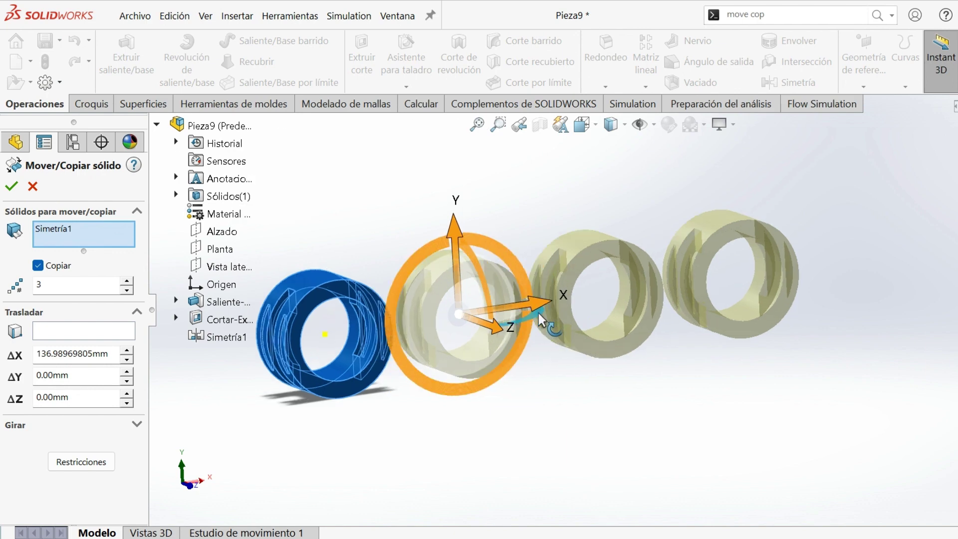
scroll(492, 336, "down", 2)
scroll(491, 336, "up", 2)
scroll(460, 299, "up", 1)
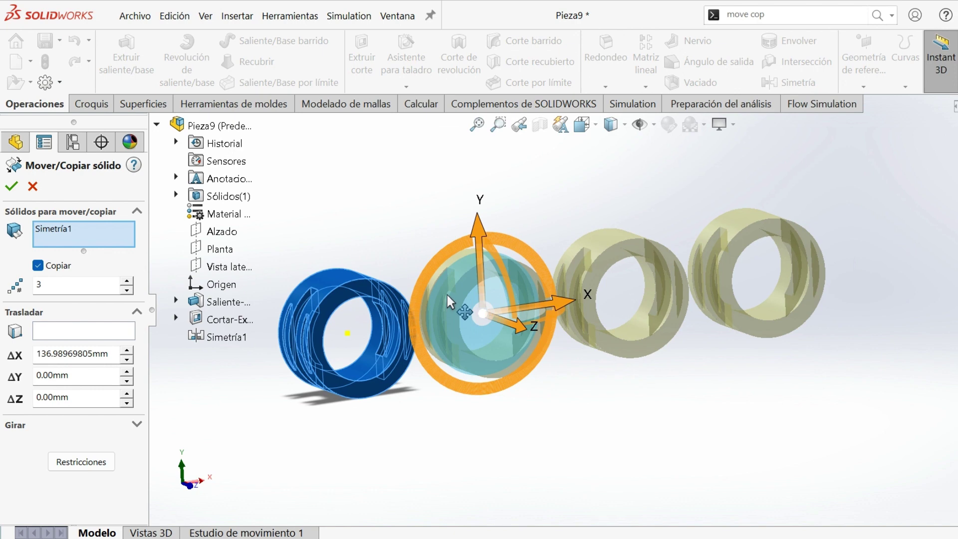
left_click(34, 188)
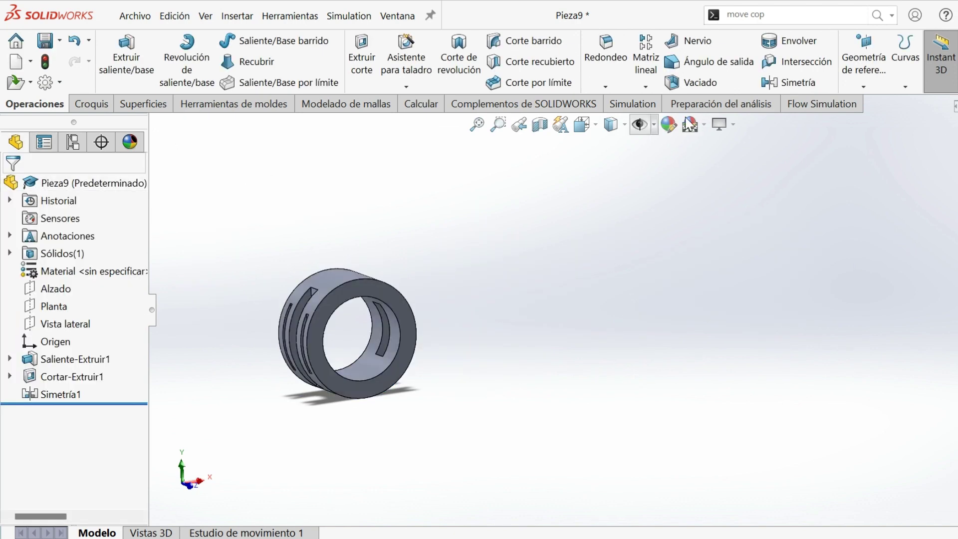
Step: Start Mover/Copiar sólidos from the 'mover' search with the Simetría1 ring as the body
left_click(789, 8)
type("mover")
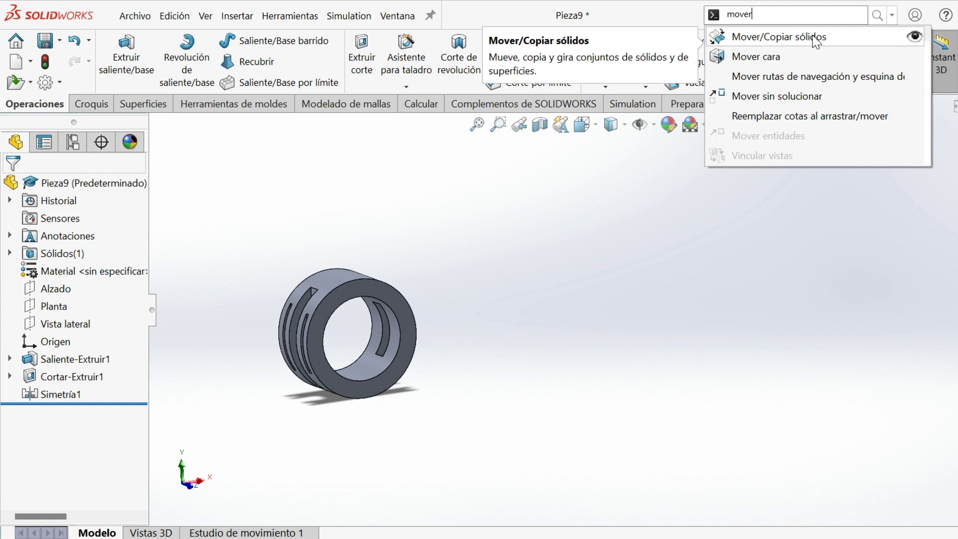
left_click(816, 39)
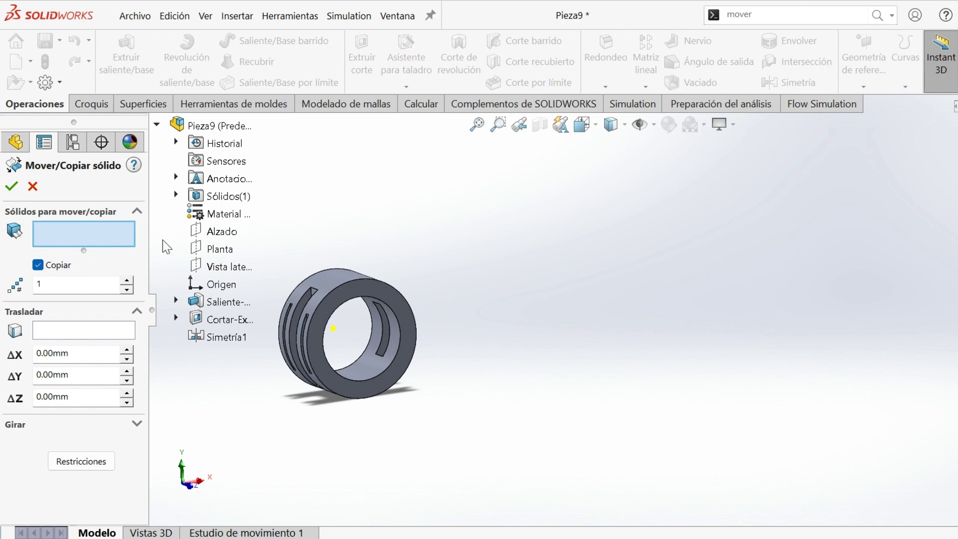
middle_click_drag(335, 353, 372, 304)
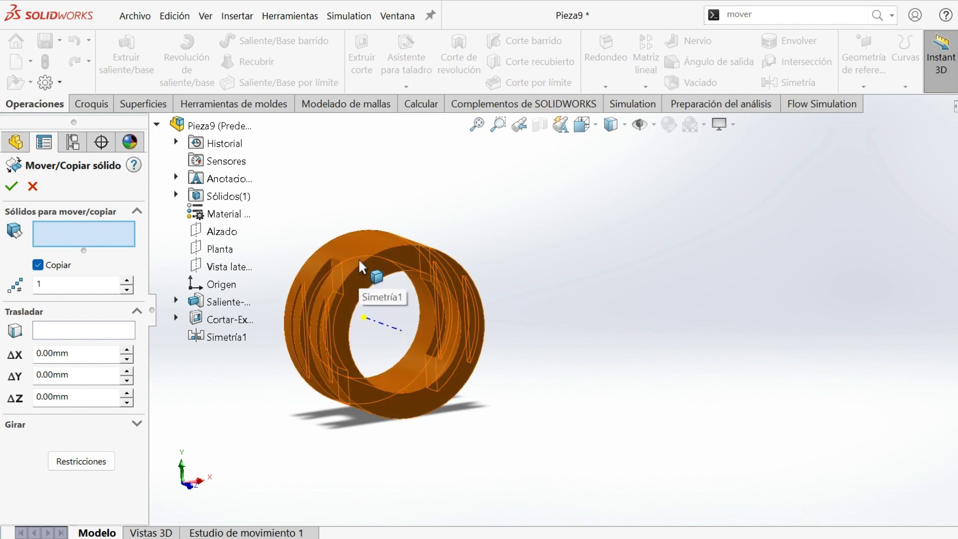
left_click(361, 263)
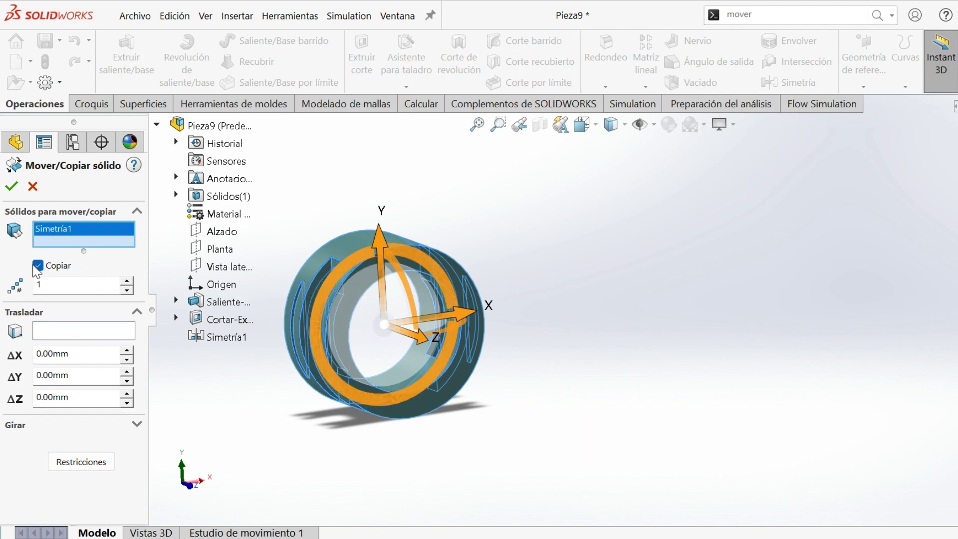
Step: Move the ring itself, uncopied, by ΔX 206.62, ΔY 6.30, ΔZ 156.81 mm and apply
left_click(36, 265)
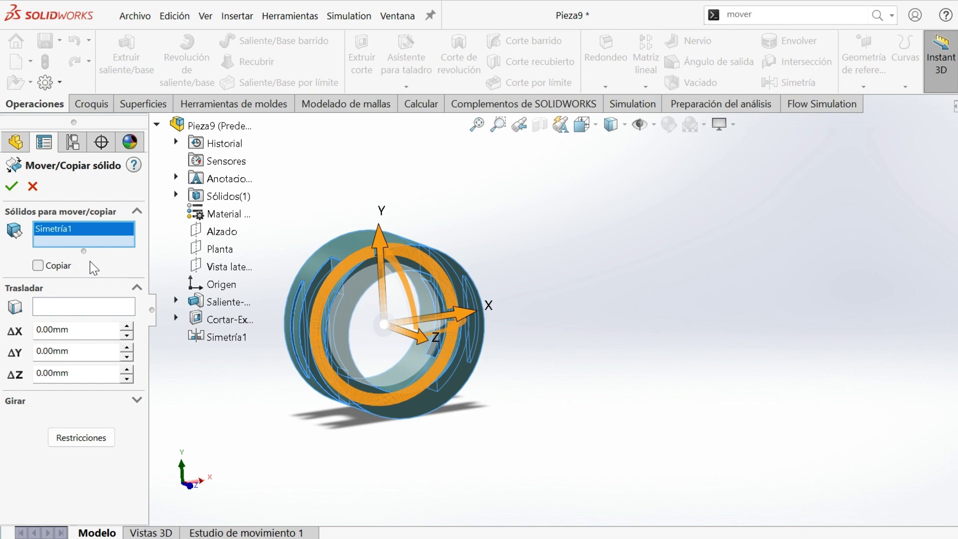
left_click_drag(464, 323, 742, 306)
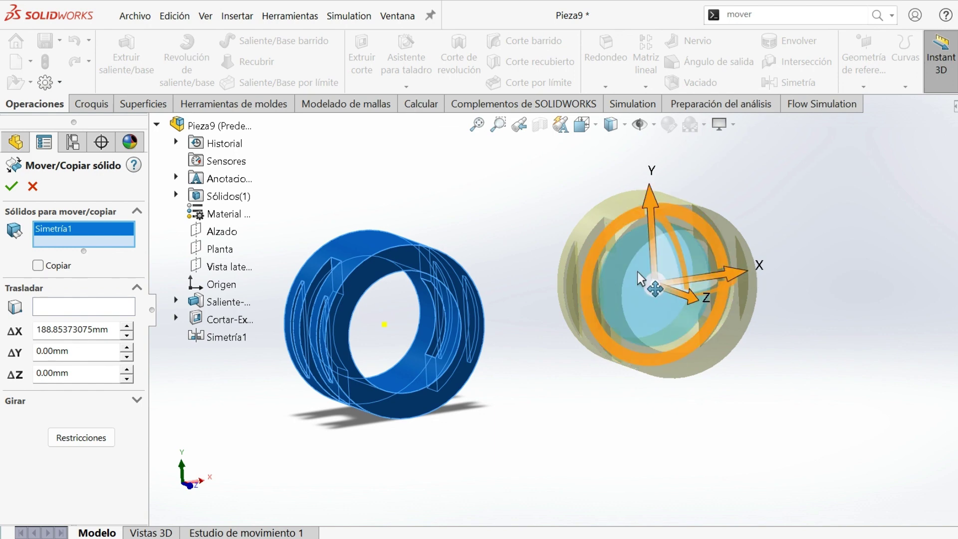
mouse_move(686, 295)
left_mouse_down()
mouse_move(719, 333)
mouse_move(813, 394)
left_mouse_up()
left_click_drag(798, 259, 768, 176)
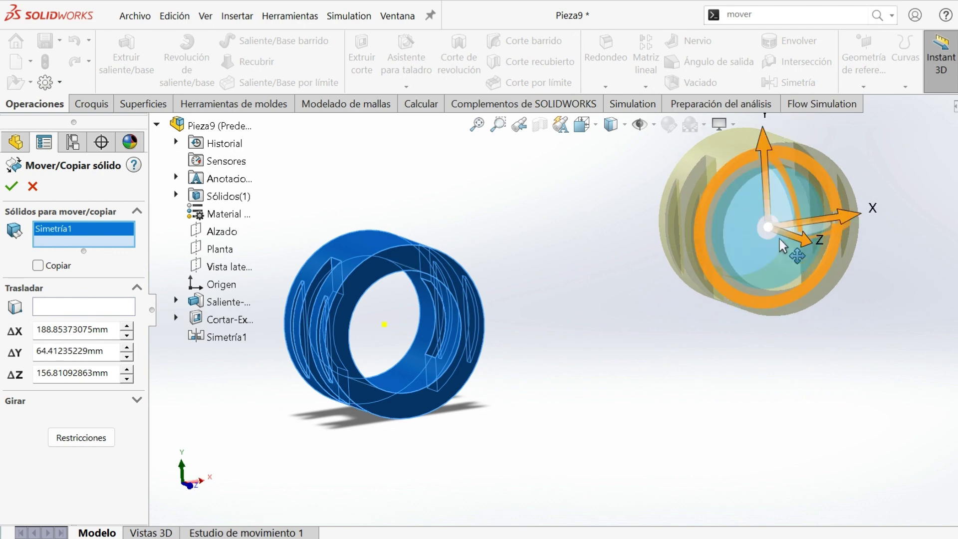
left_click_drag(771, 214, 778, 200)
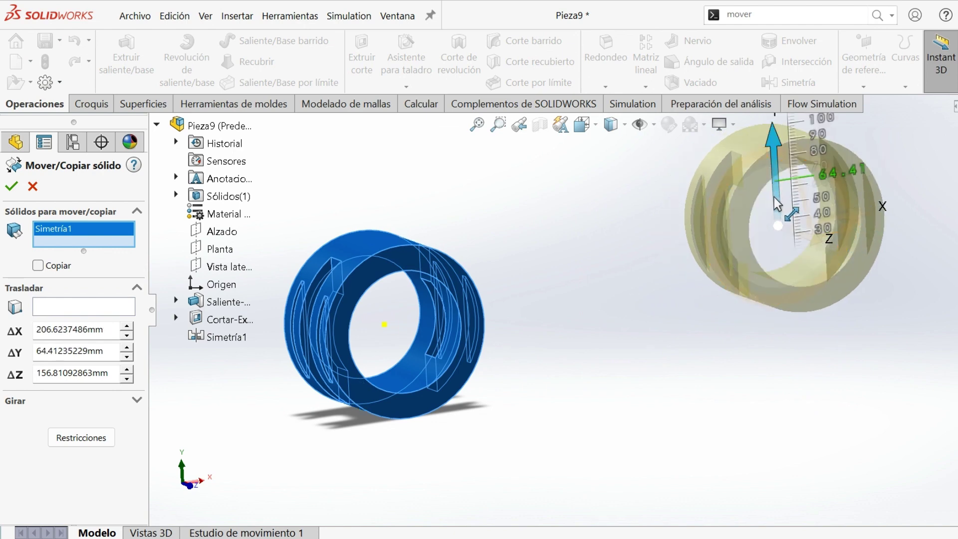
left_click_drag(771, 126, 778, 217)
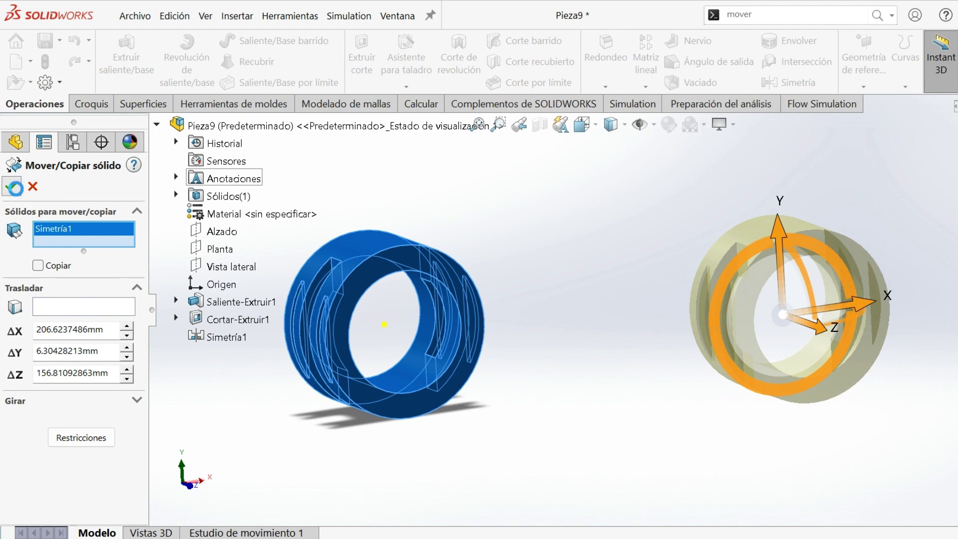
left_click(14, 187)
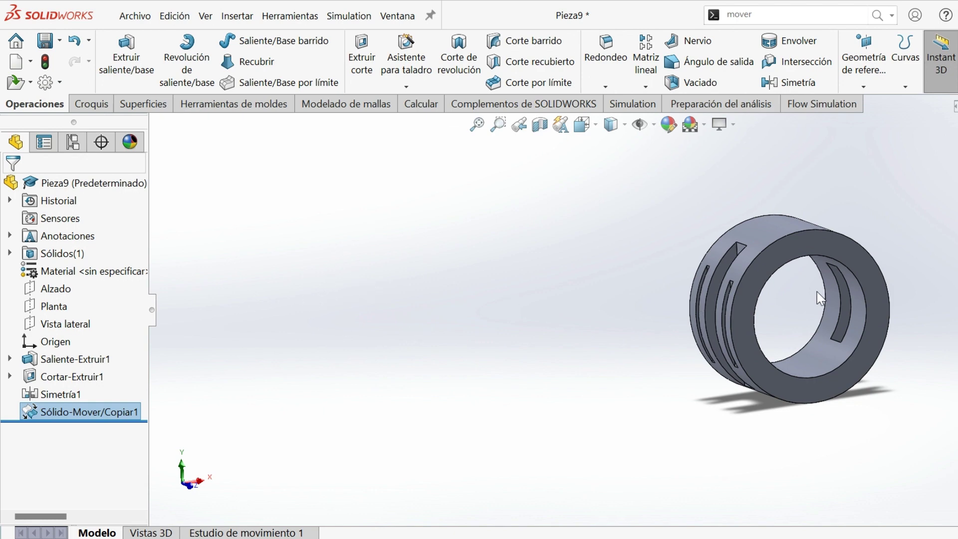
Step: Edit Sólido-Mover/Copiar1 to enable Copy, producing a second ring
right_click(100, 416)
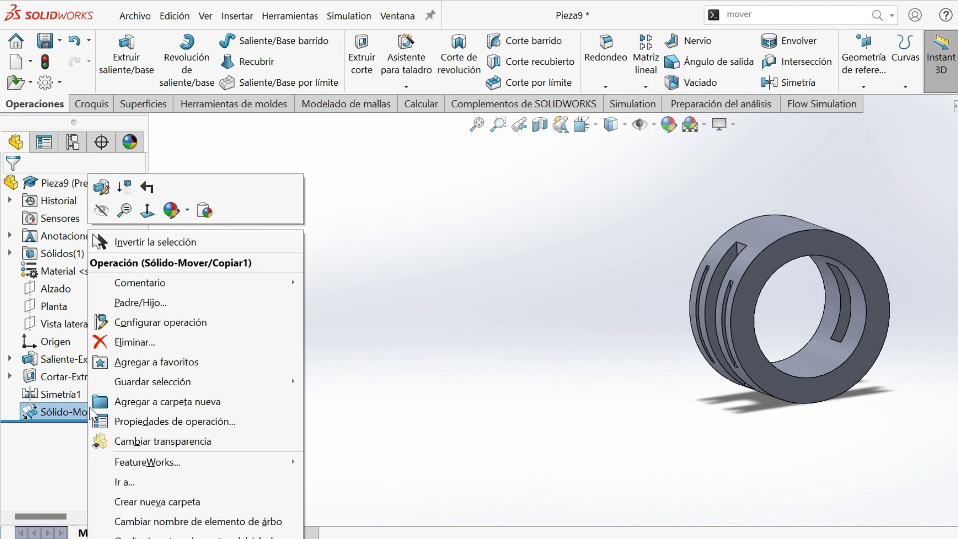
left_click(106, 191)
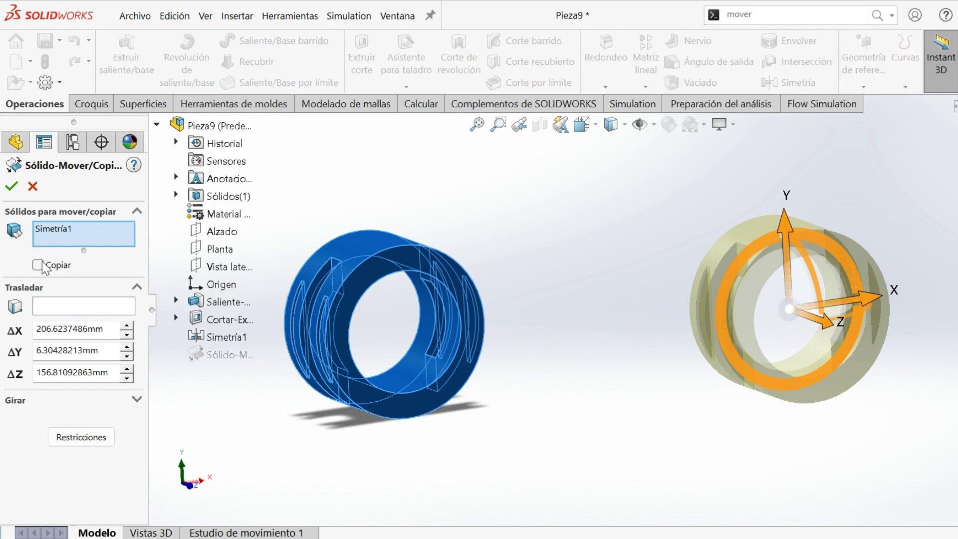
left_click(38, 265)
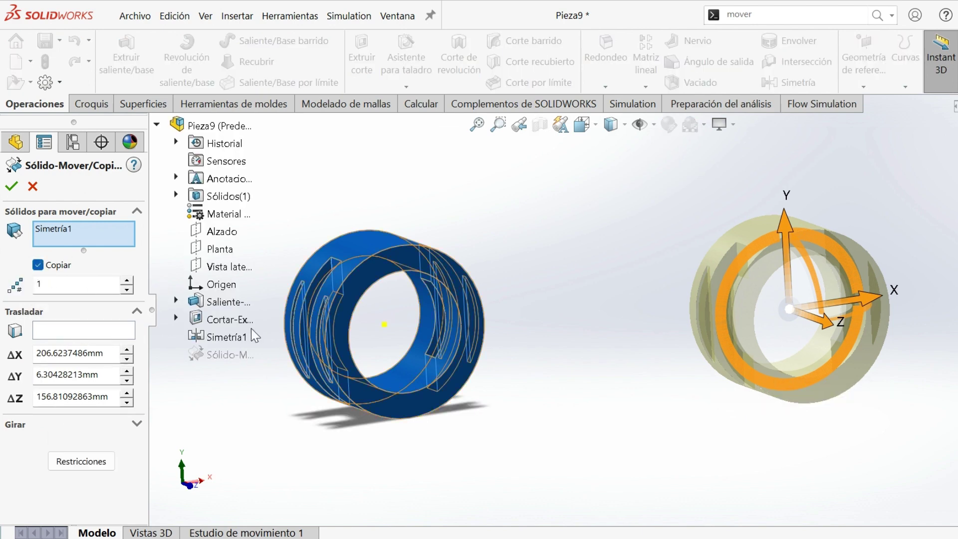
left_click(11, 188)
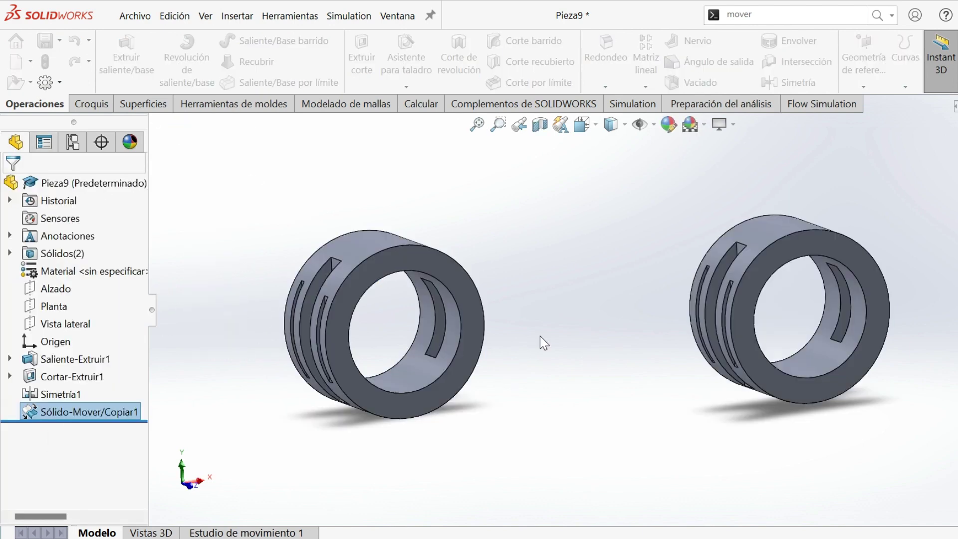
Step: Raise the move feature's copy count to 2, giving three rings in a row
right_click(74, 413)
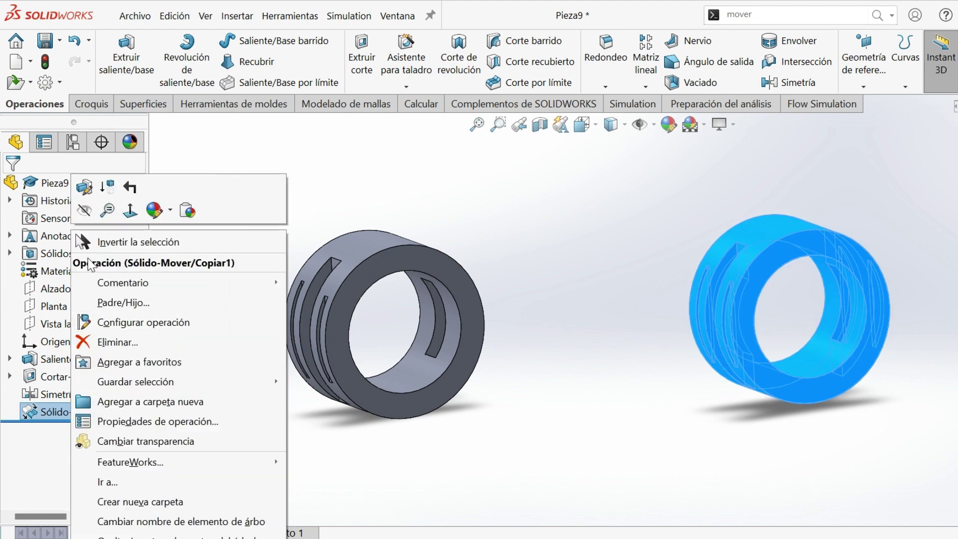
left_click(85, 186)
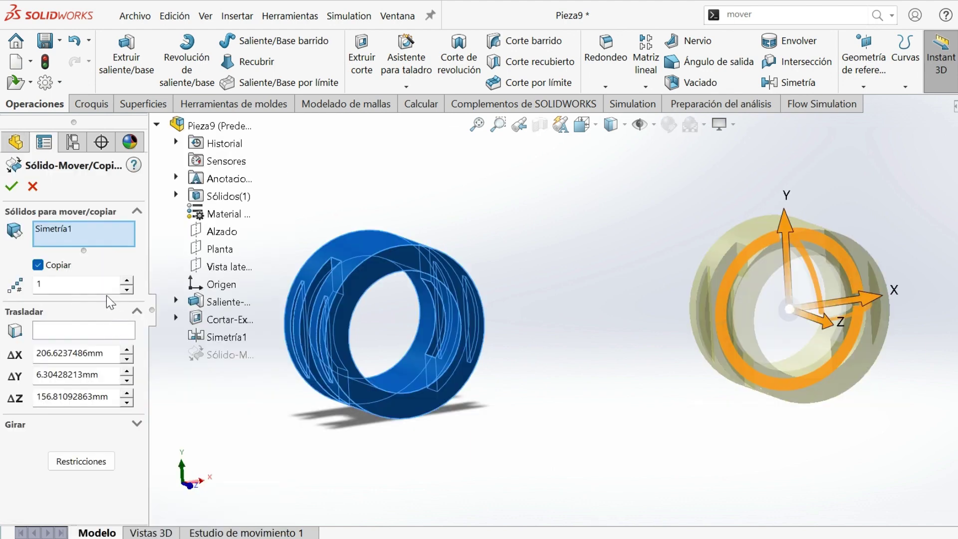
left_click(127, 281)
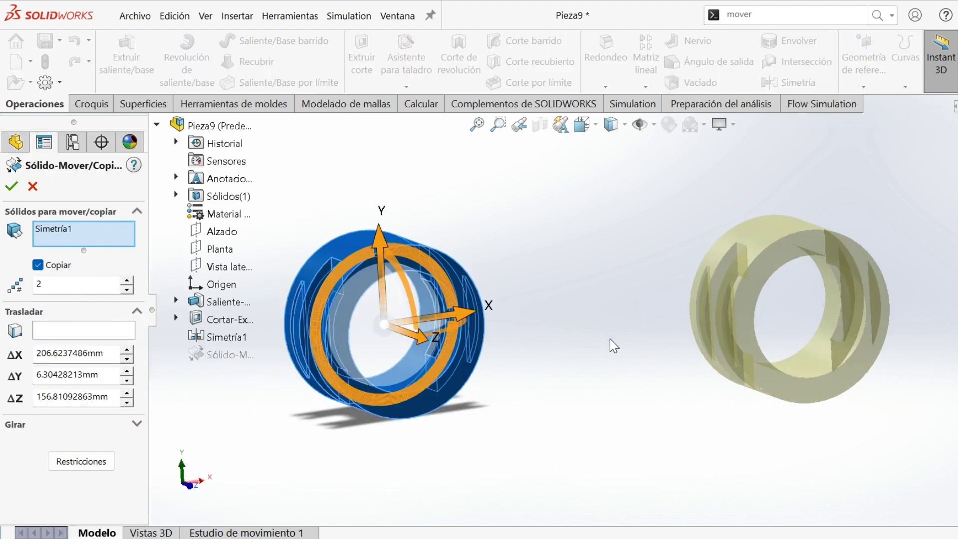
scroll(609, 344, "up", 2)
scroll(610, 344, "up", 2)
scroll(862, 321, "up", 1)
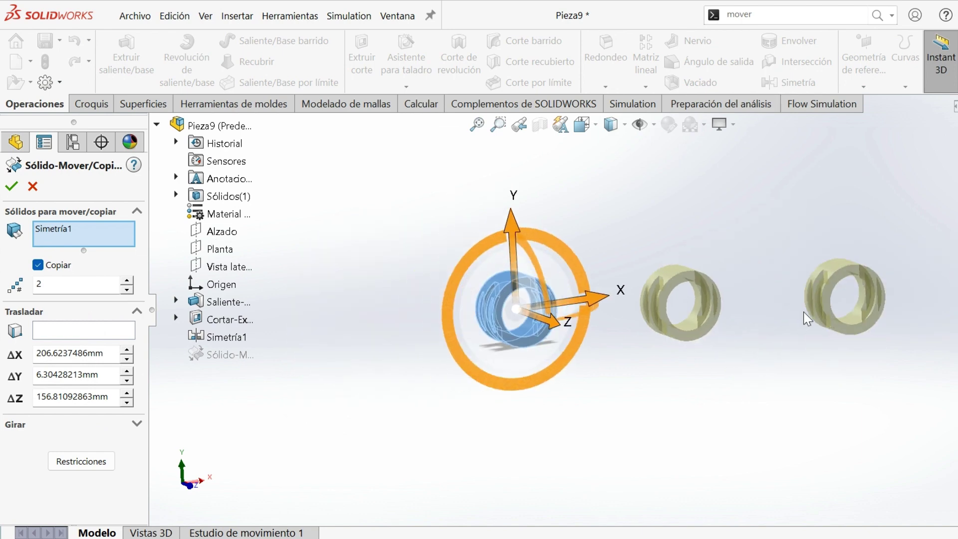
scroll(896, 308, "up", 2)
middle_click_drag(850, 318, 834, 316, "ctrl")
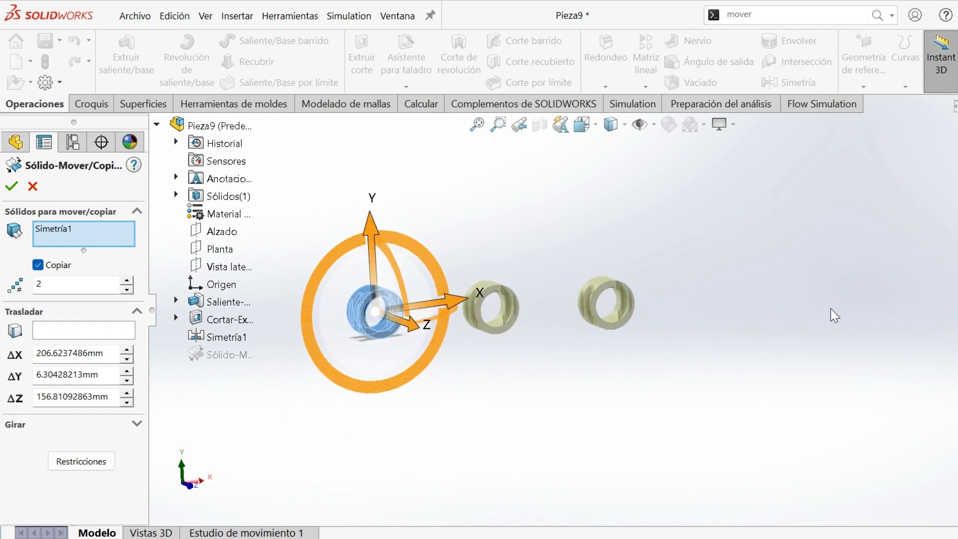
key("Return")
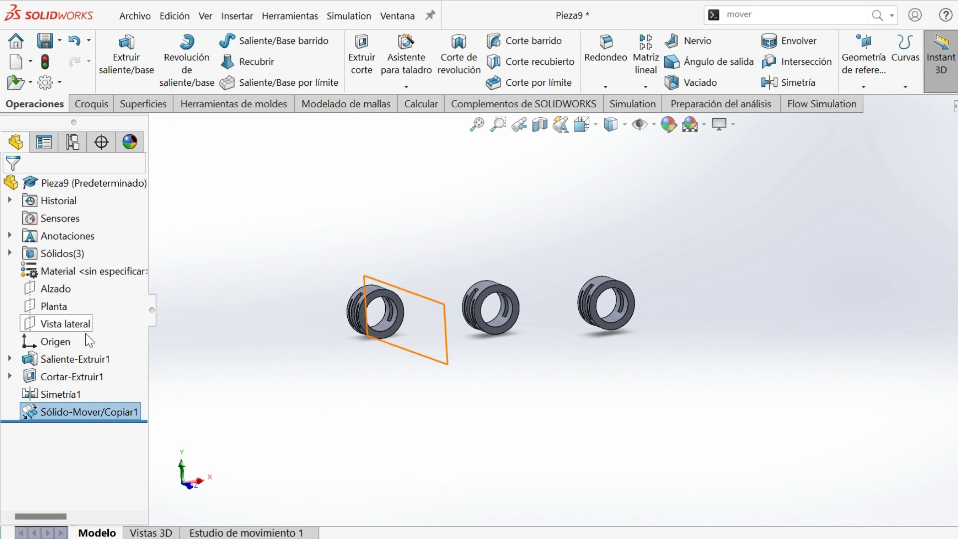
scroll(612, 298, "down", 2)
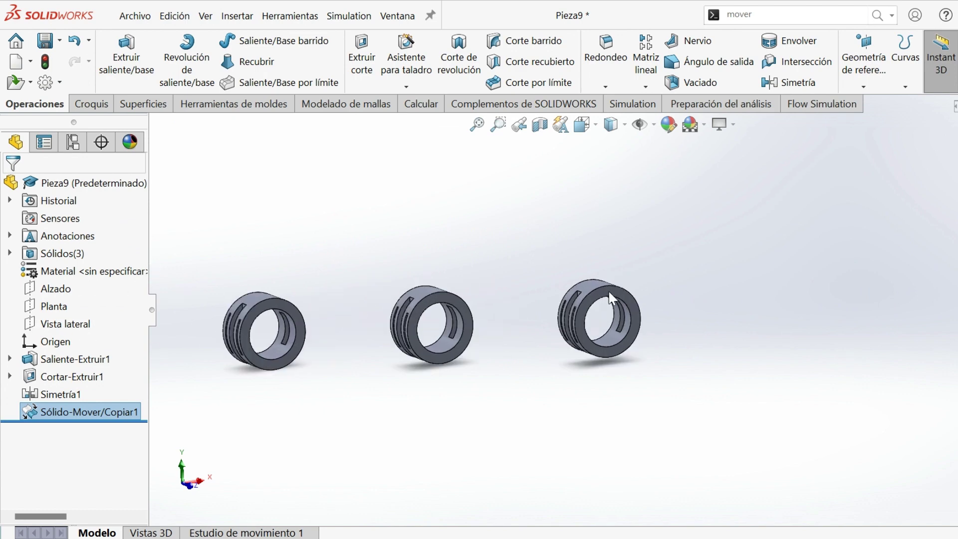
Step: Edit Sólido-Mover/Copiar1 to one copy placed about 127 mm along X, leaving two rings
right_click(90, 409)
left_click(106, 181)
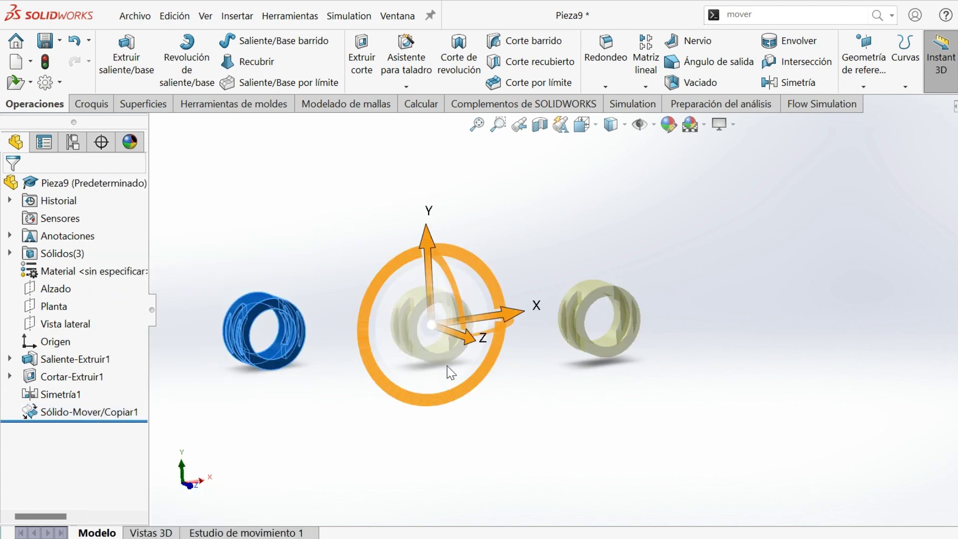
middle_click_drag(314, 363, 369, 352, "ctrl")
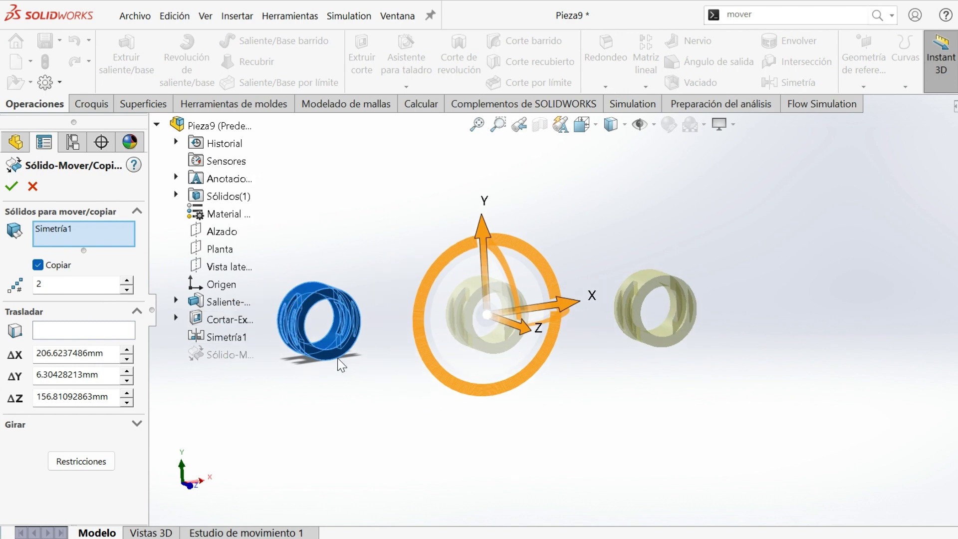
scroll(379, 342, "down", 3)
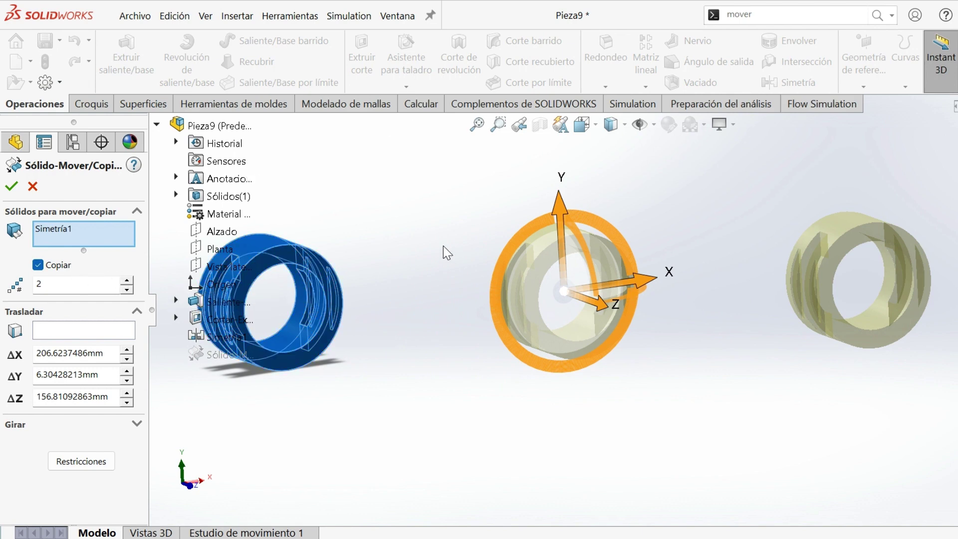
left_click(128, 290)
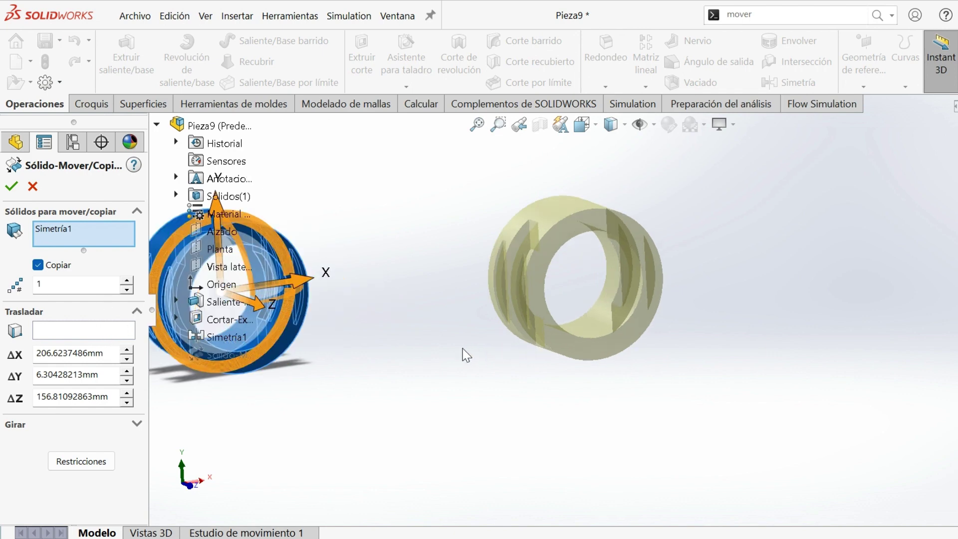
mouse_move(320, 293)
left_mouse_down()
mouse_move(368, 280)
mouse_move(502, 288)
mouse_move(212, 289)
left_mouse_up()
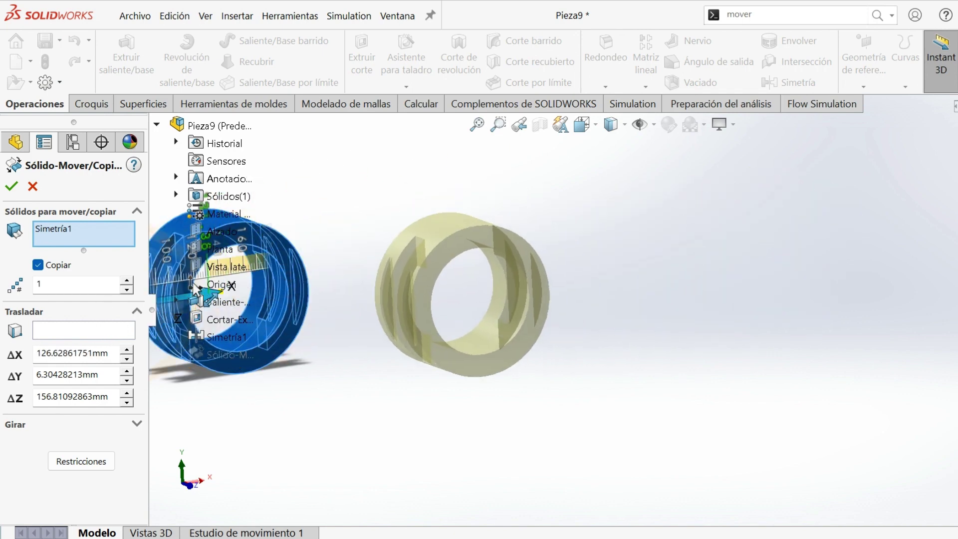
key("Return")
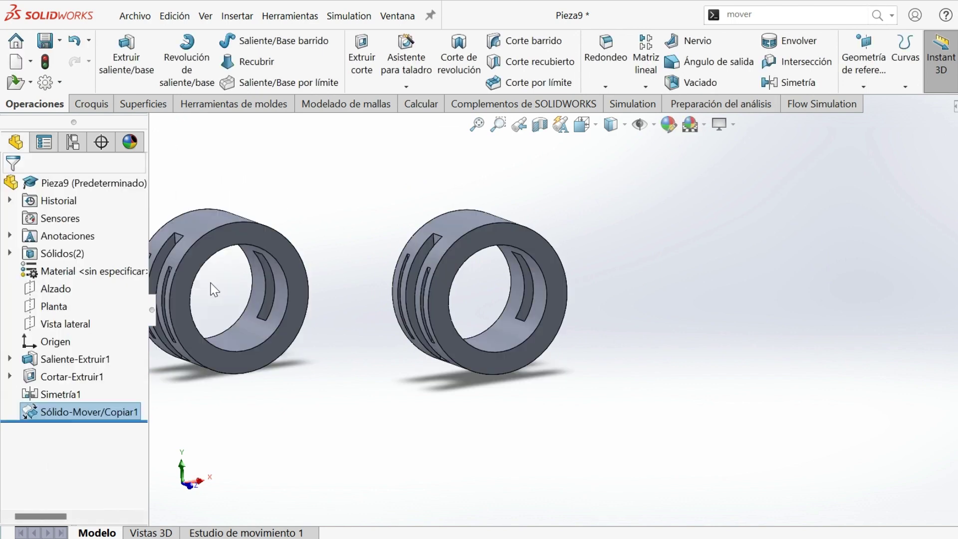
scroll(364, 328, "down", 1)
scroll(364, 329, "up", 3)
scroll(564, 270, "down", 3)
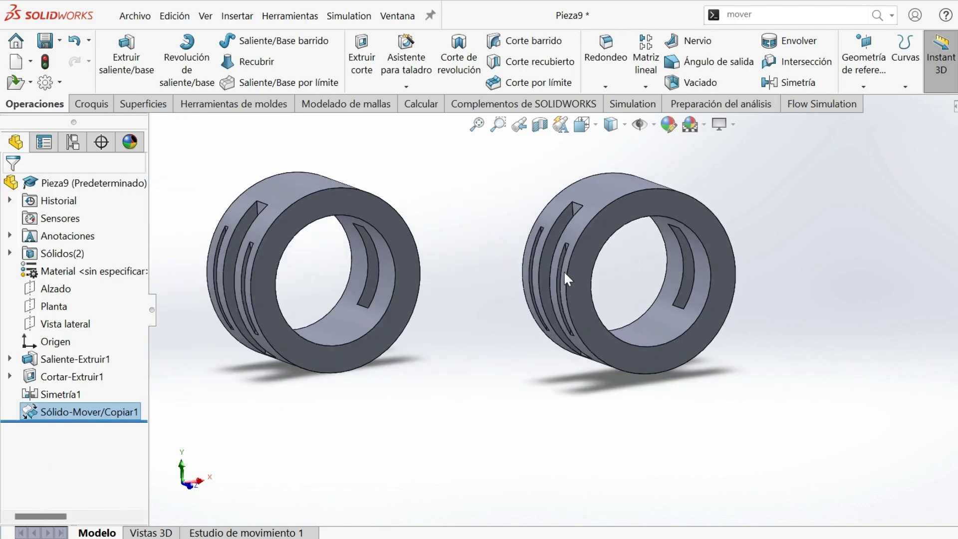
Step: Start a new Move/Copy Body with both rings selected, previewing a 324° rotation about Z
left_click(585, 292)
key("Escape")
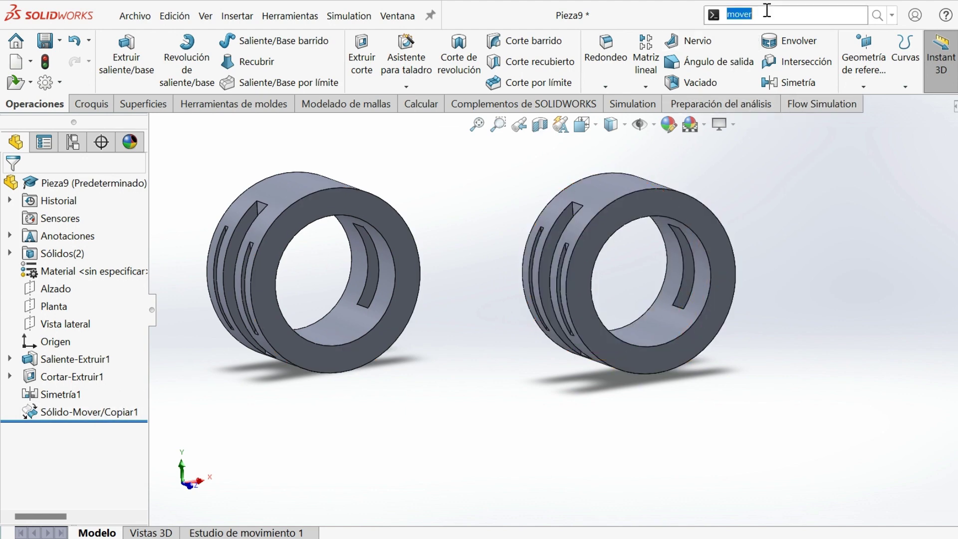
left_click(730, 33)
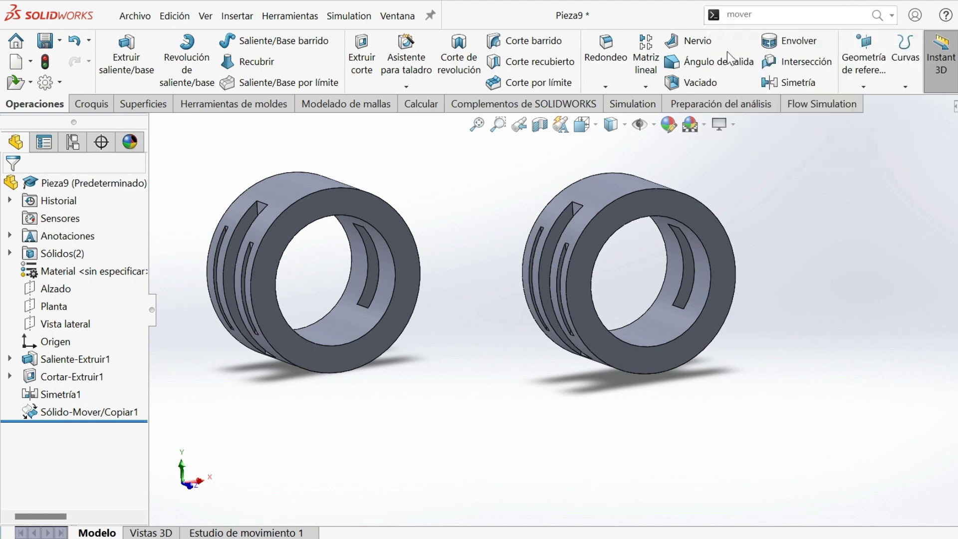
left_click(597, 247)
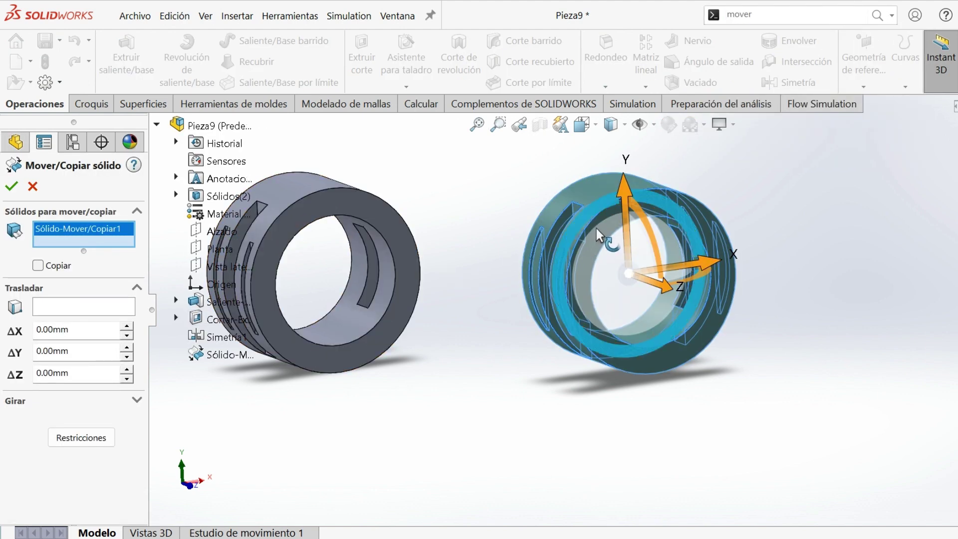
left_click(327, 216)
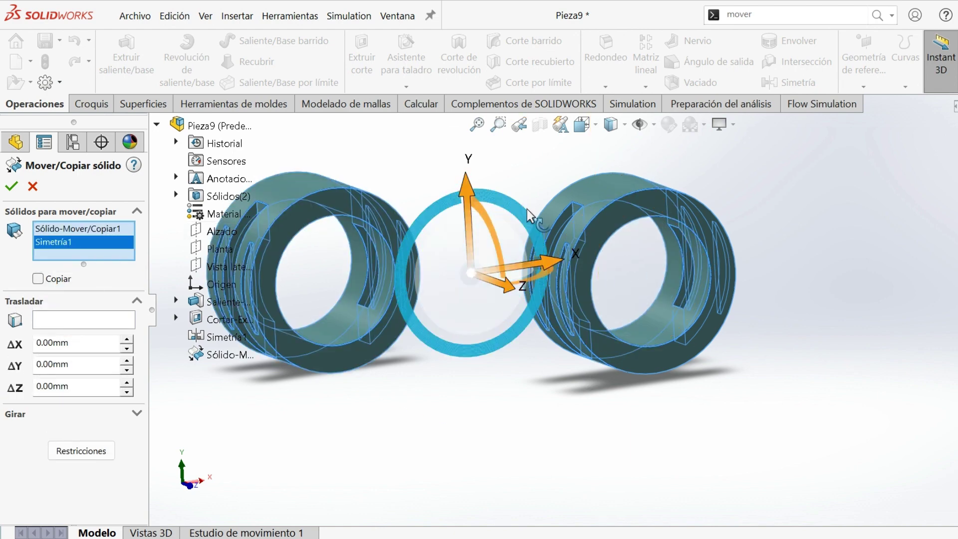
mouse_move(527, 218)
left_mouse_down()
mouse_move(421, 267)
mouse_move(432, 329)
mouse_move(547, 204)
mouse_move(618, 293)
left_mouse_up()
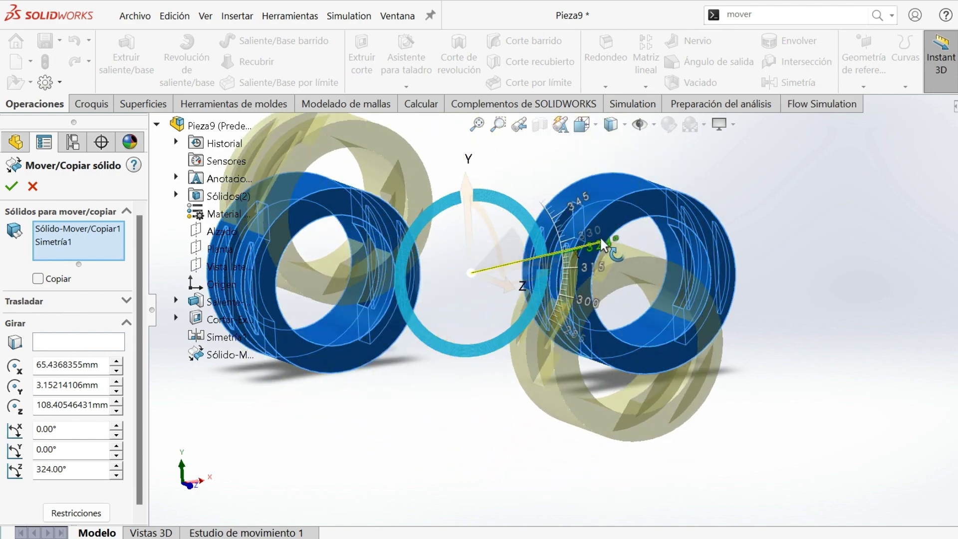
Step: Drop Sólido-Mover/Copiar1 from the bodies and rotate only Simetría1 about 280° around Y, then apply
left_click_drag(618, 293, 554, 202)
left_click(80, 244)
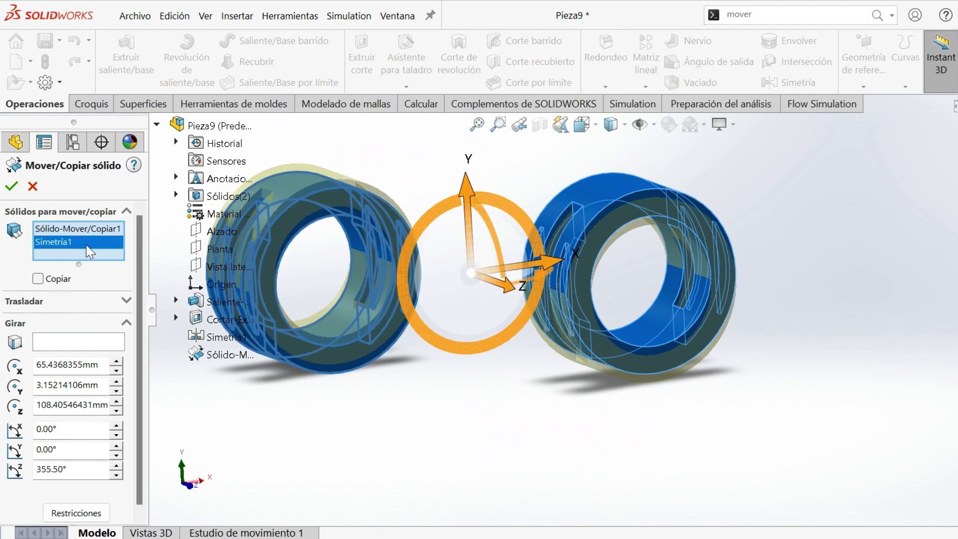
left_click(80, 235)
key("Delete")
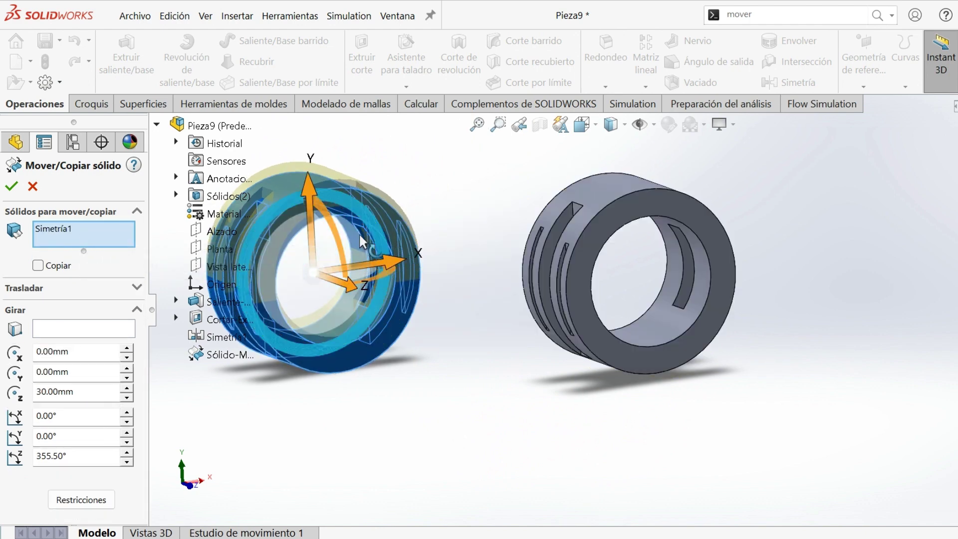
left_click_drag(371, 280, 260, 319)
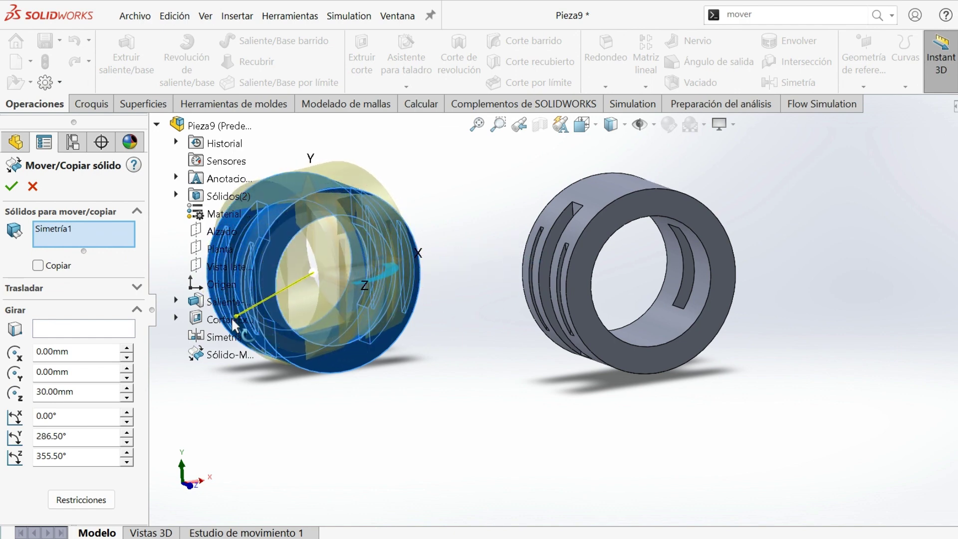
left_click_drag(261, 320, 234, 329)
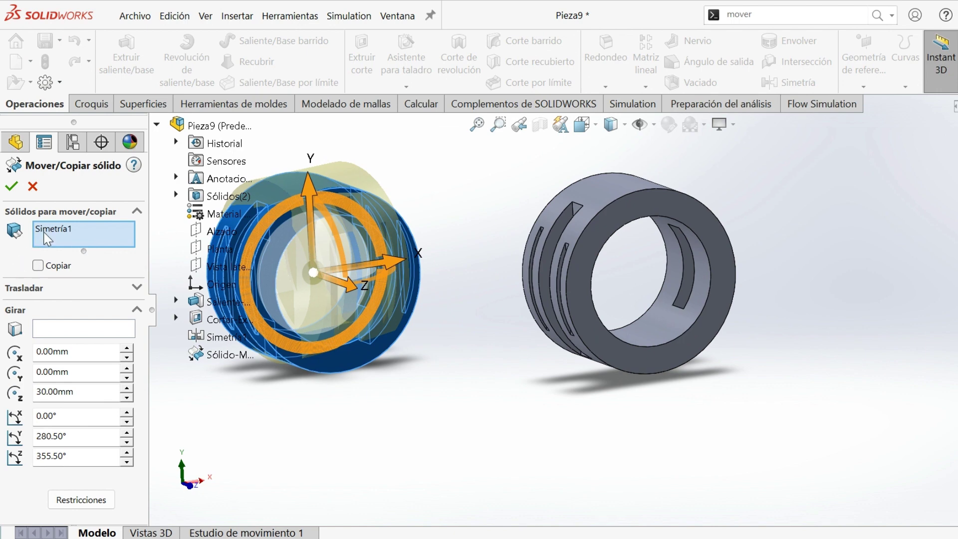
left_click(12, 186)
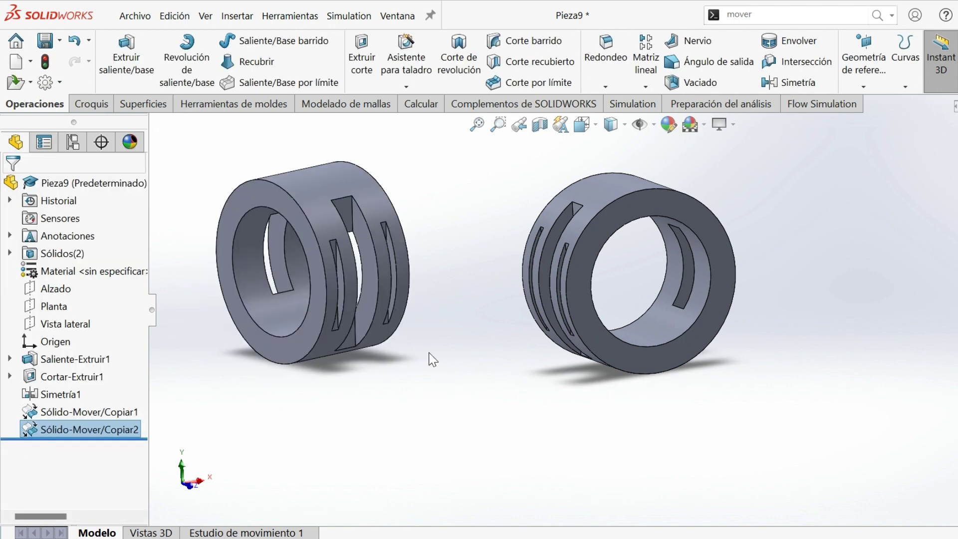
scroll(403, 331, "up", 3)
mouse_move(403, 330)
middle_mouse_down()
mouse_move(490, 304)
mouse_move(496, 316)
middle_mouse_up()
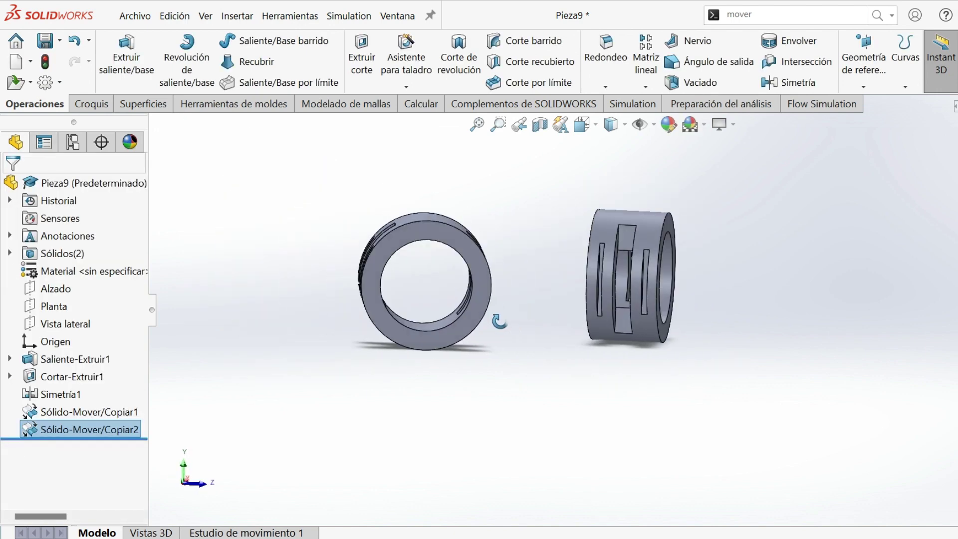
middle_click_drag(631, 302, 654, 275)
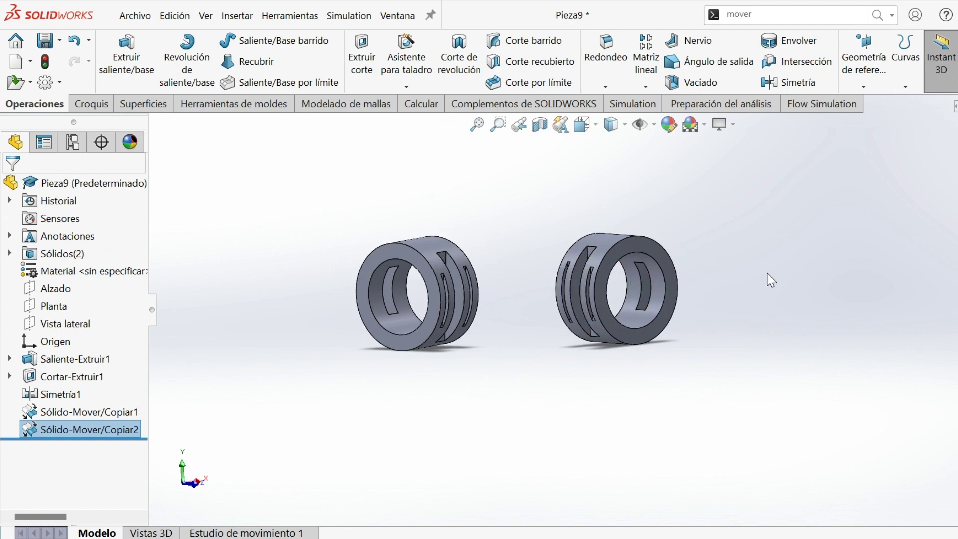
scroll(692, 286, "down", 2)
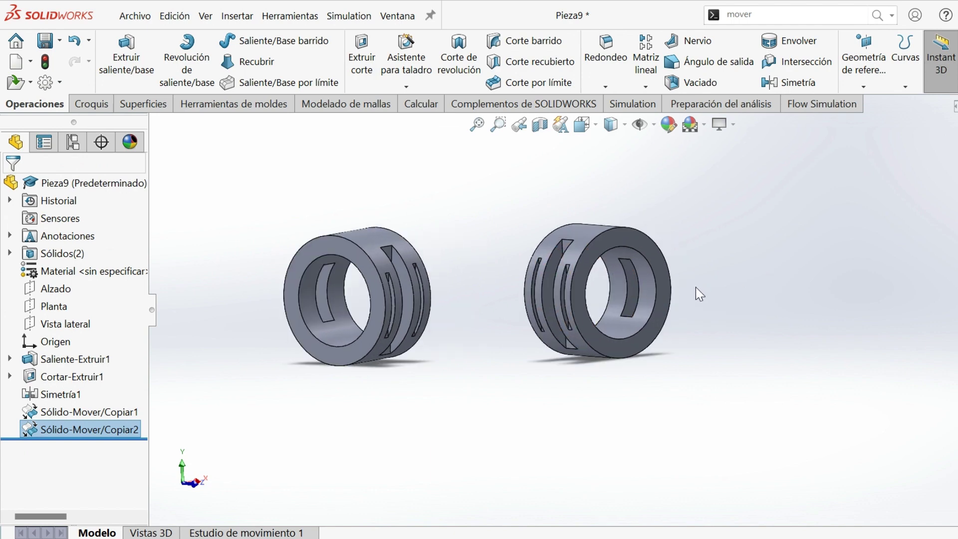
scroll(695, 287, "down", 1)
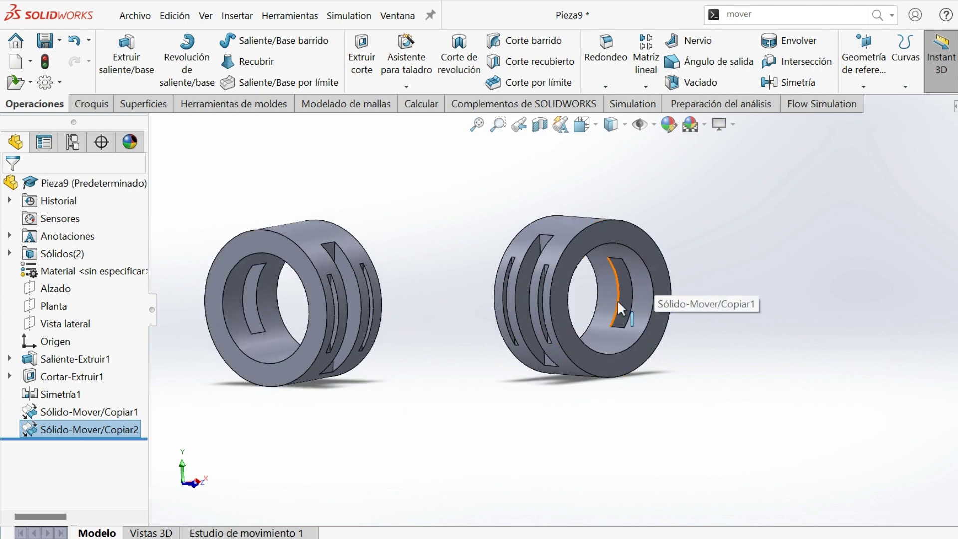